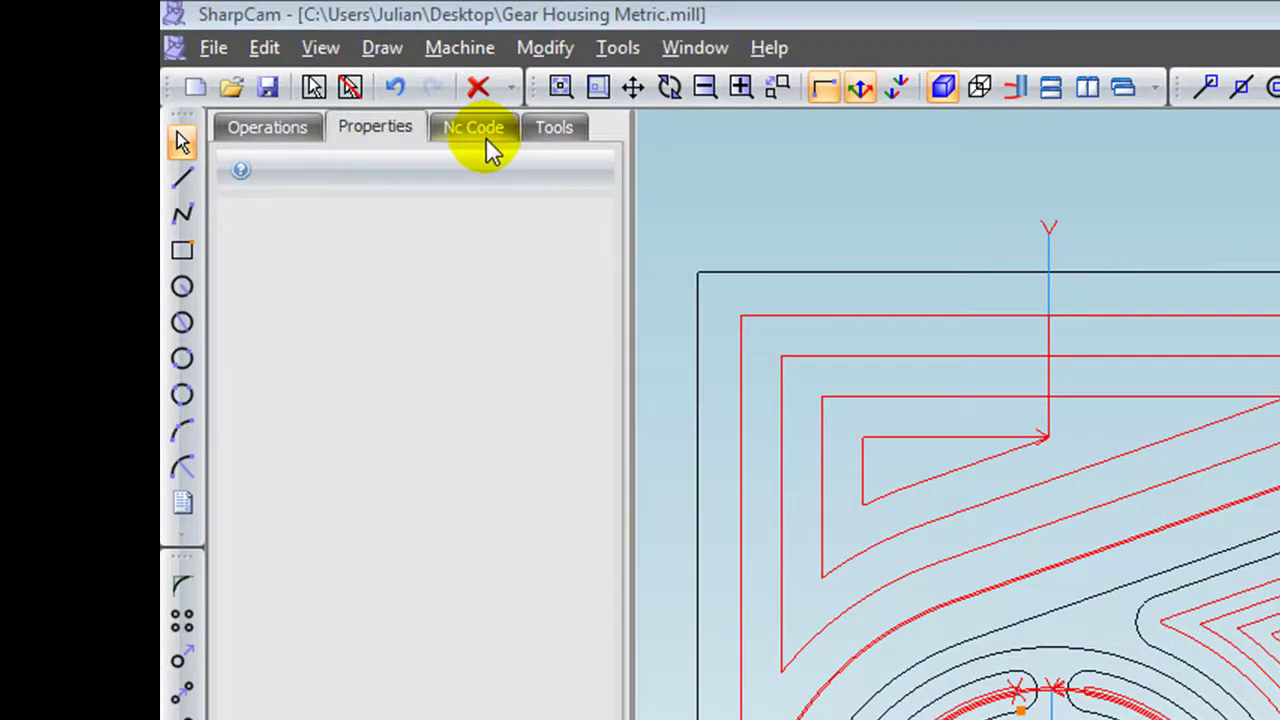
Show the generated NC code for the gear housing and look through the tooling list and toolpath lines
click(486, 137)
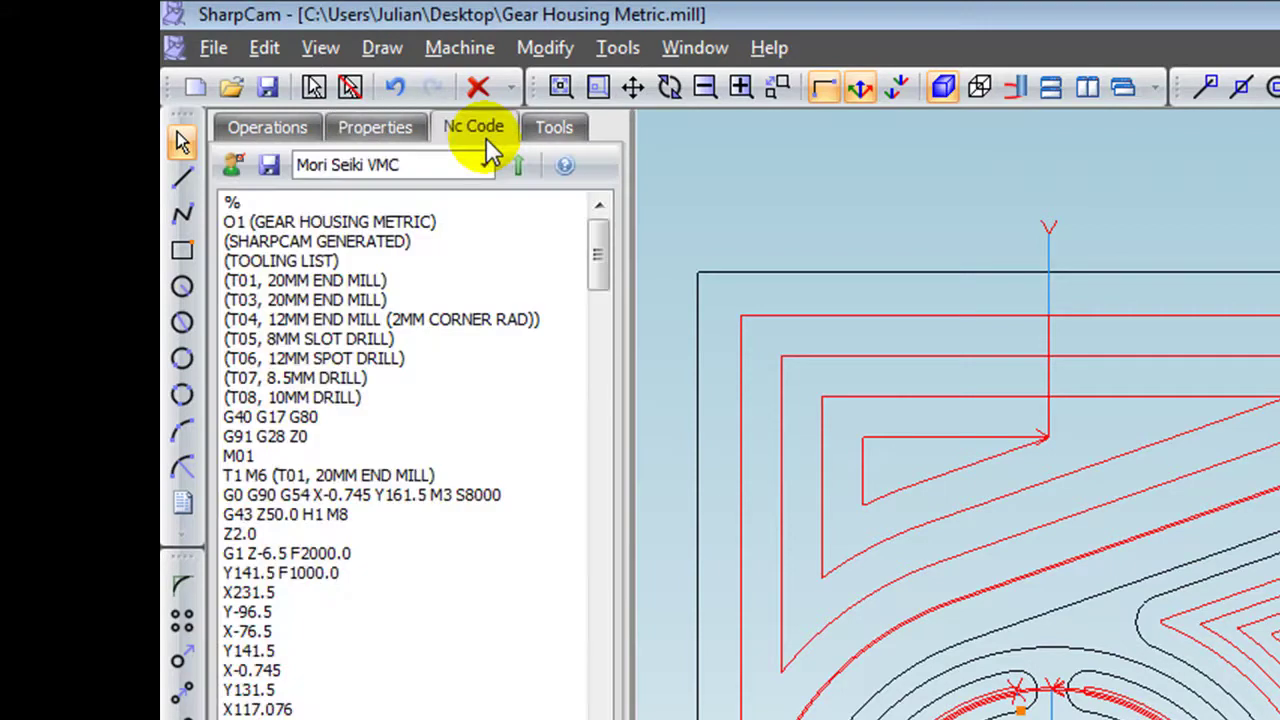
drag(325, 221, 335, 356)
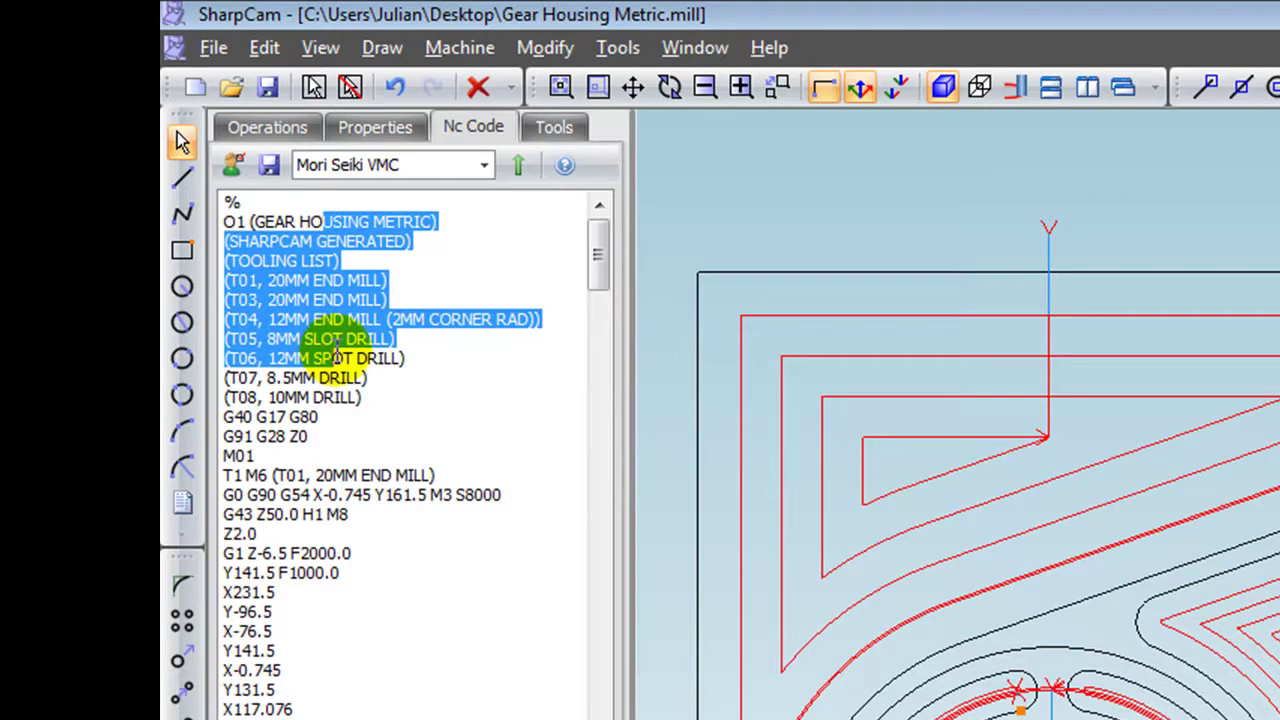
click(344, 357)
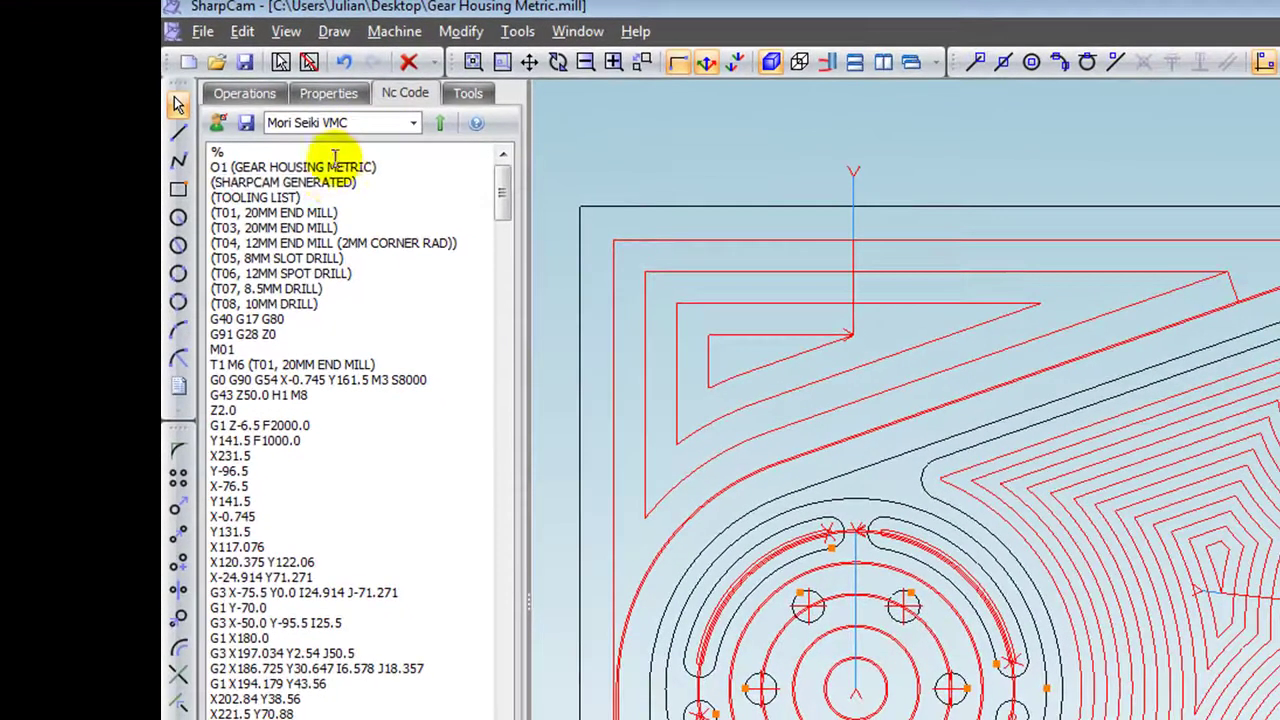
drag(370, 217, 401, 719)
click(352, 622)
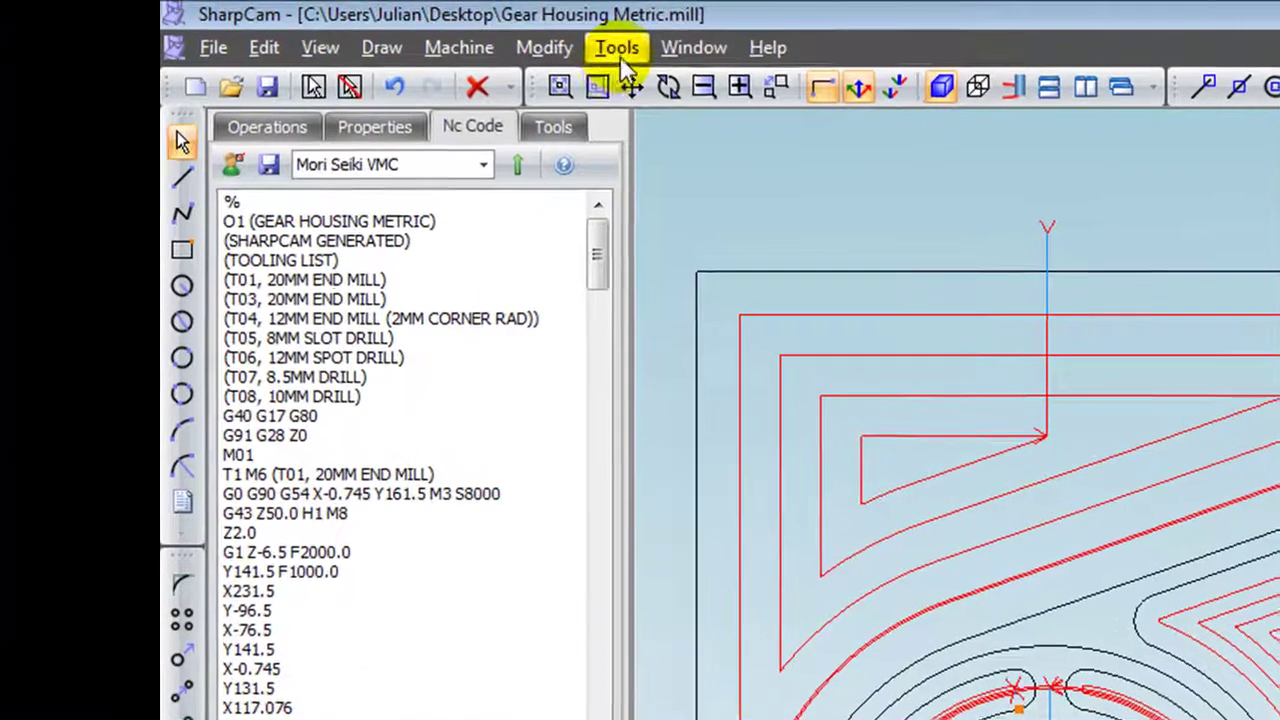
Open the RS232 machine configurations, review the Fadal port, sending and receiving settings, and close them without changes
click(517, 31)
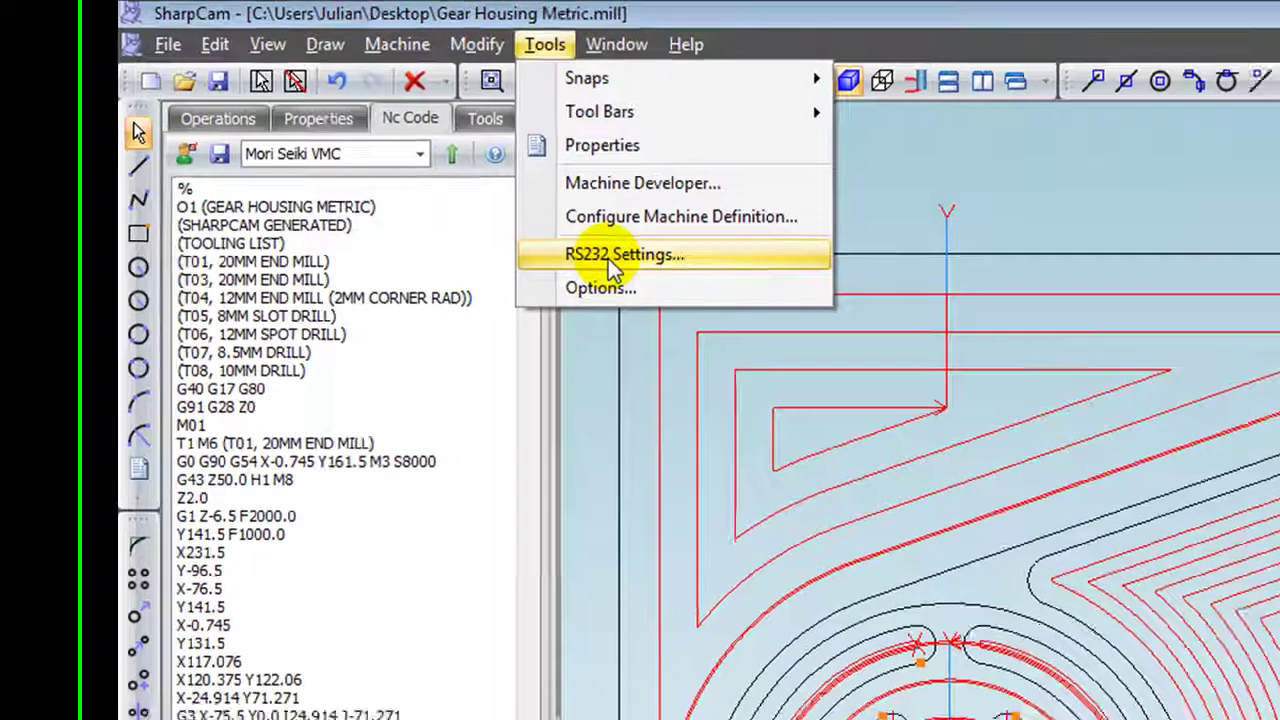
click(703, 272)
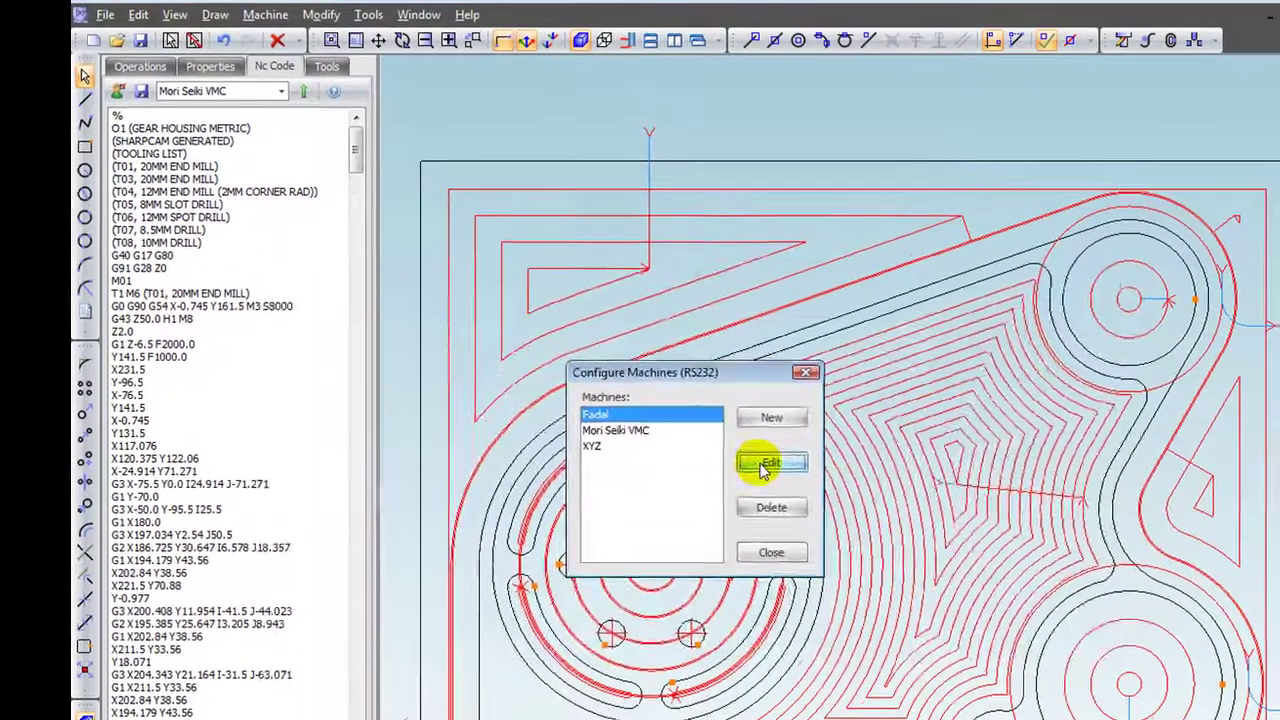
click(877, 580)
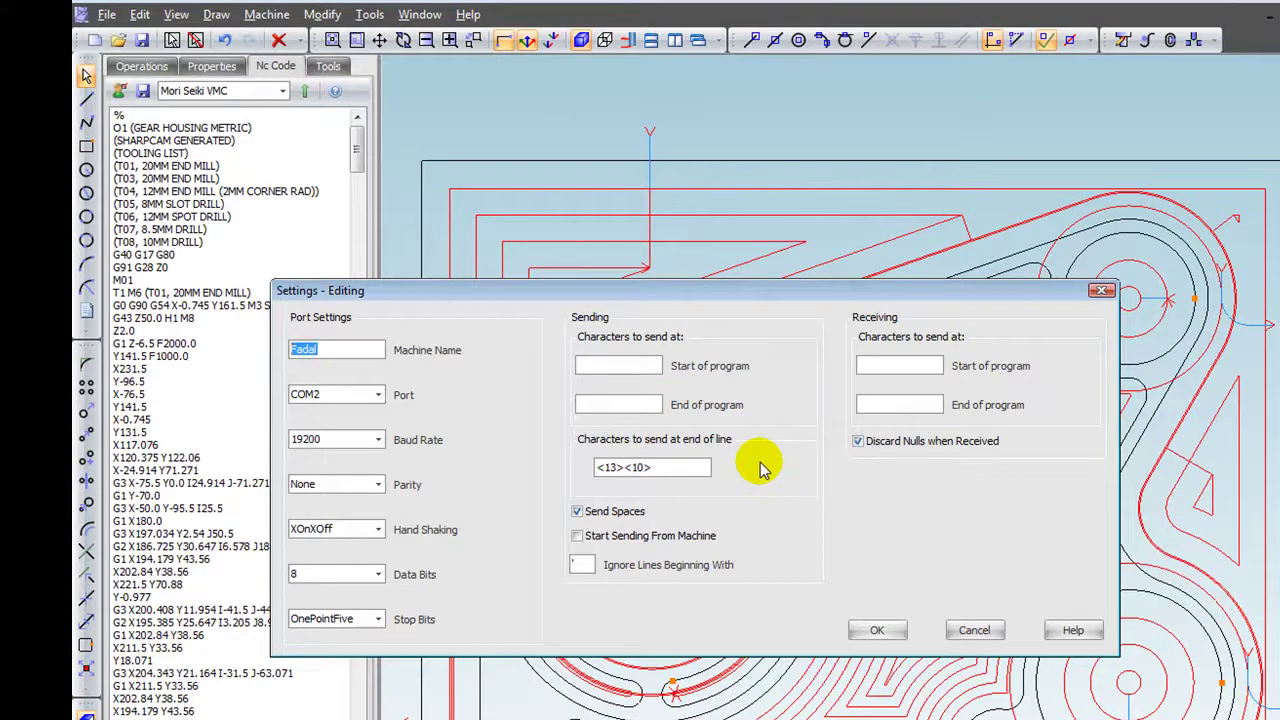
click(978, 632)
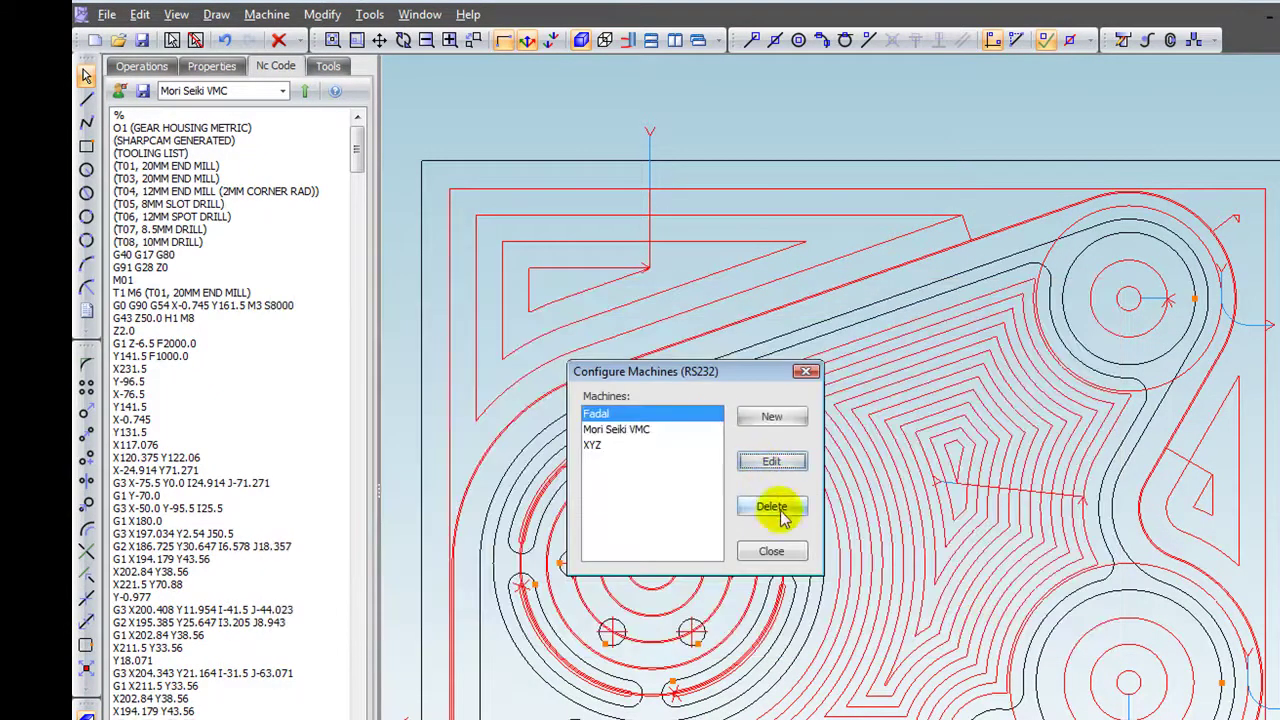
click(780, 552)
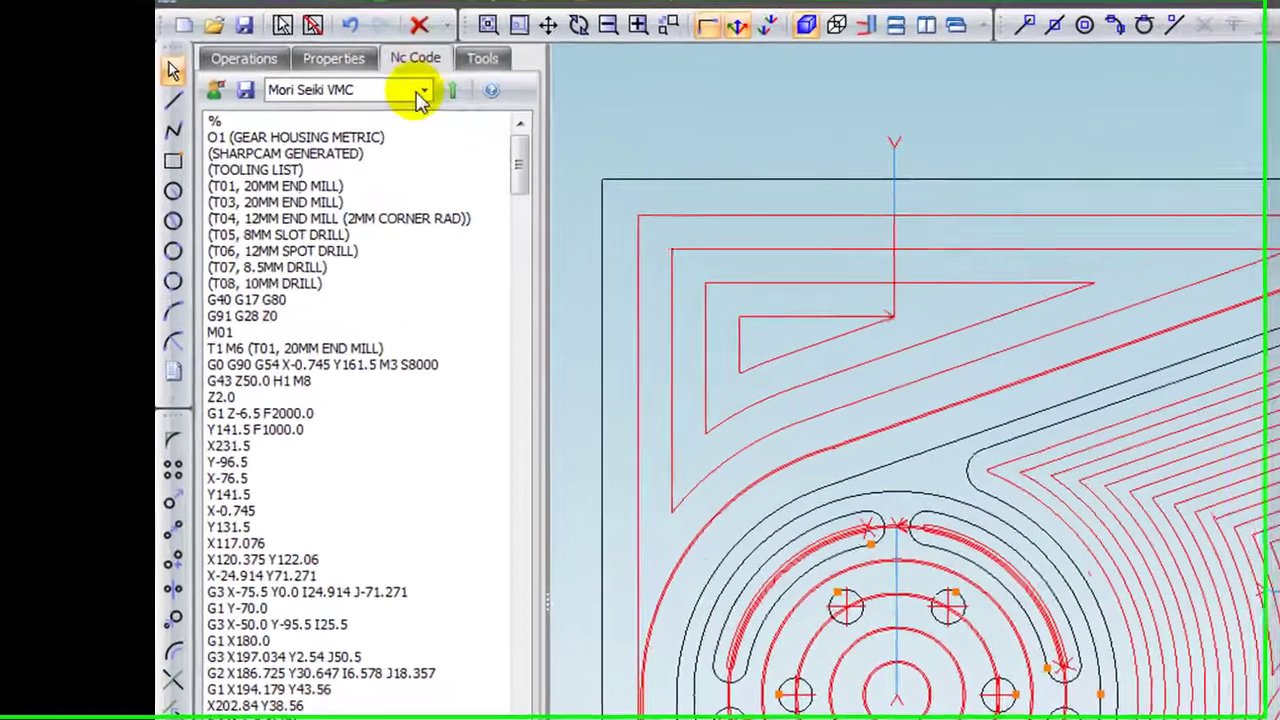
Choose Fadal as the machine that receives the NC code
click(303, 90)
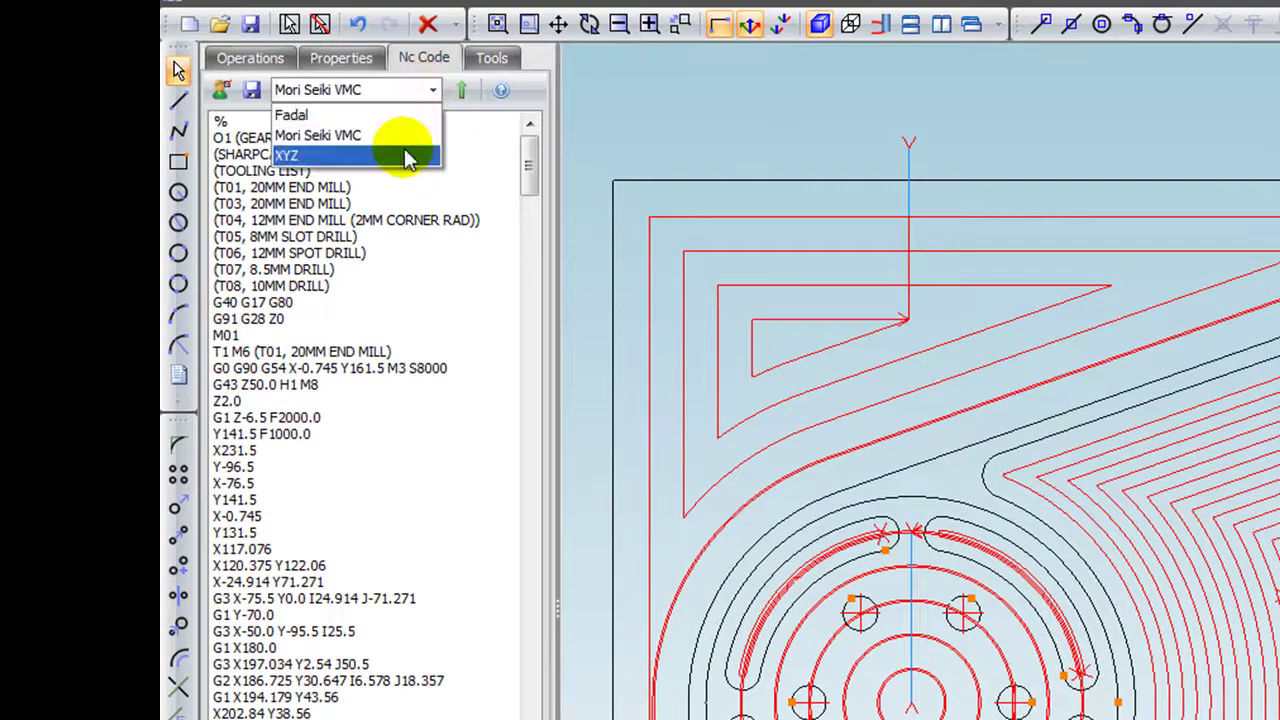
click(404, 117)
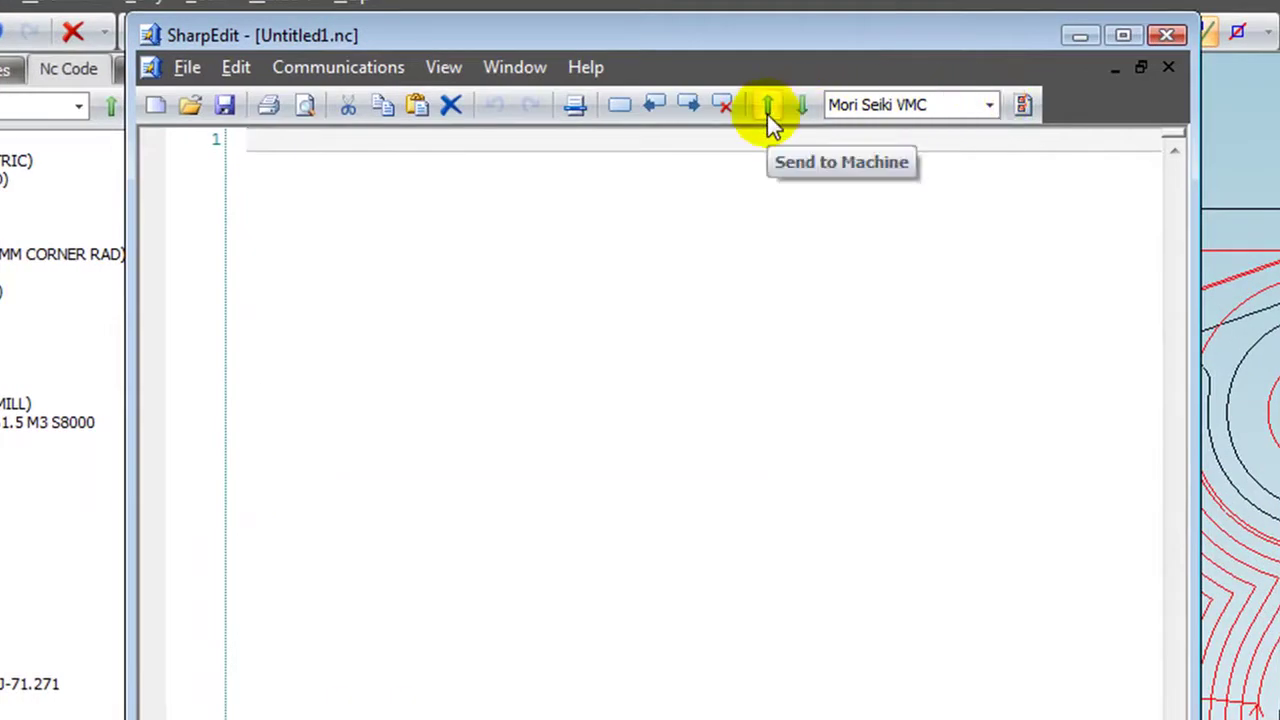
View the RS232 machine configurations in SharpEdit and close the list
click(1027, 107)
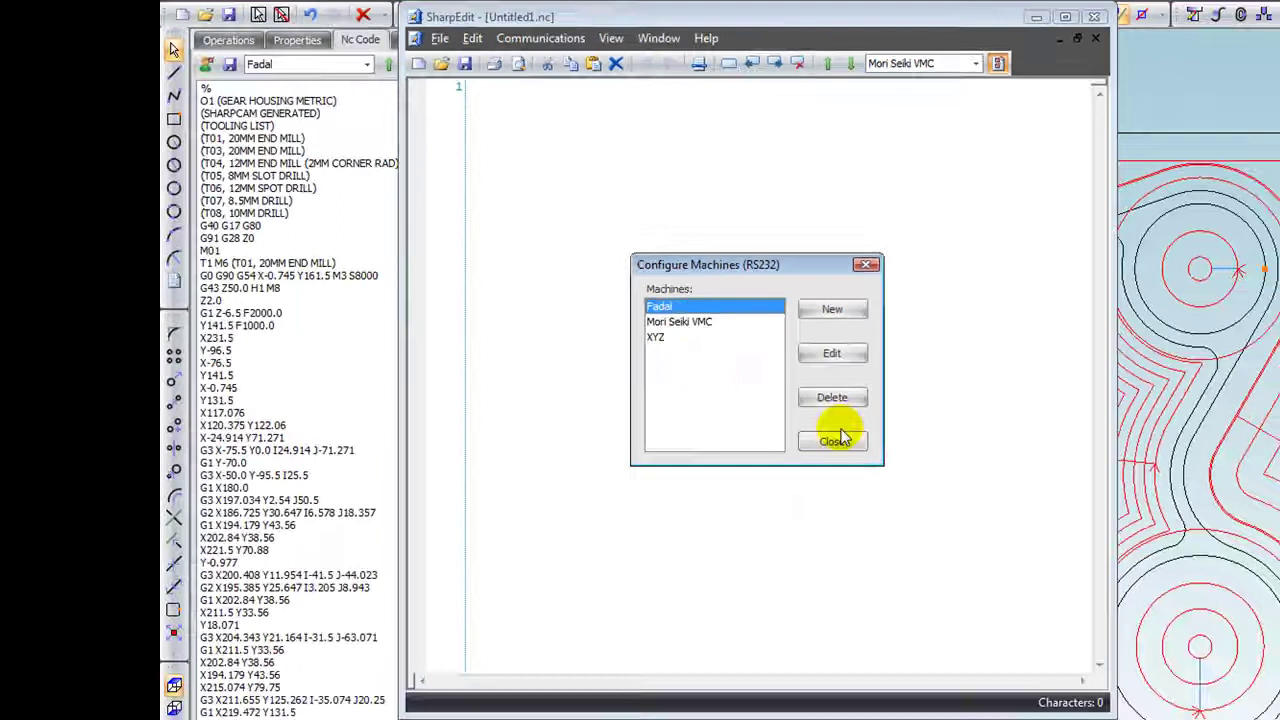
click(774, 671)
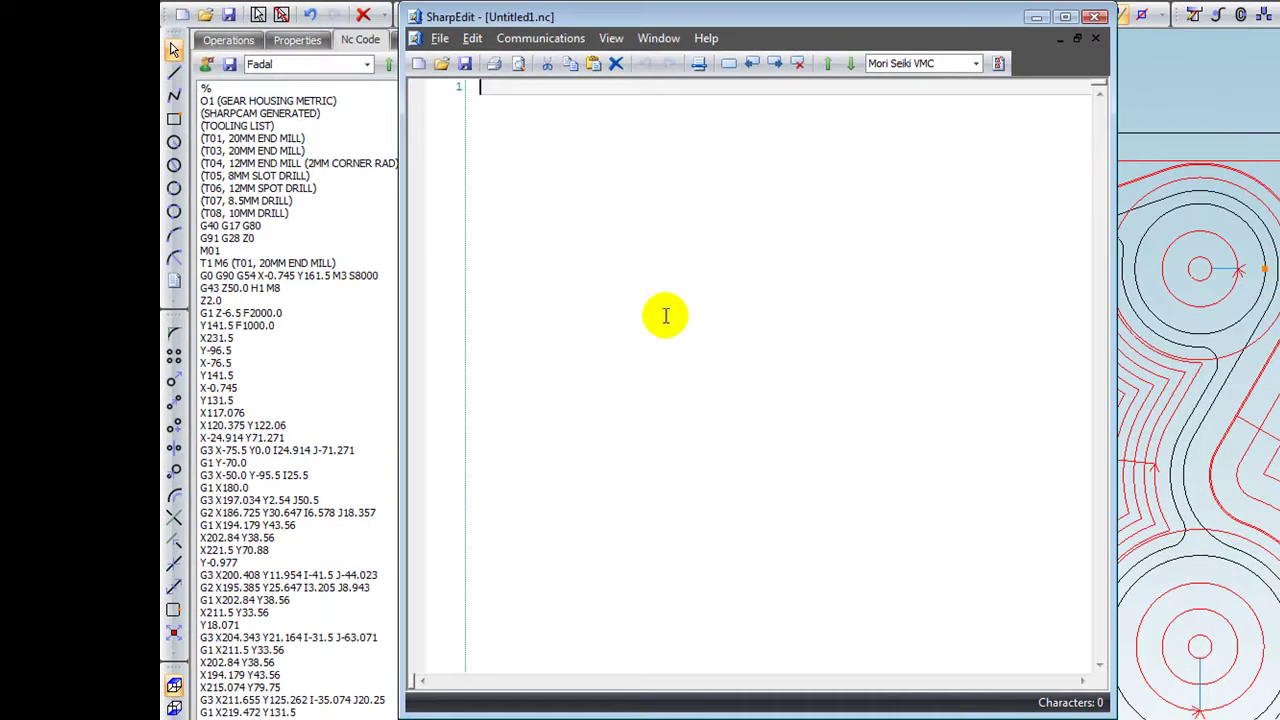
Return to SharpCam and save the NC code to the Desktop as Gear Housing Metric.nc, continuing despite the suppressed operation
click(333, 127)
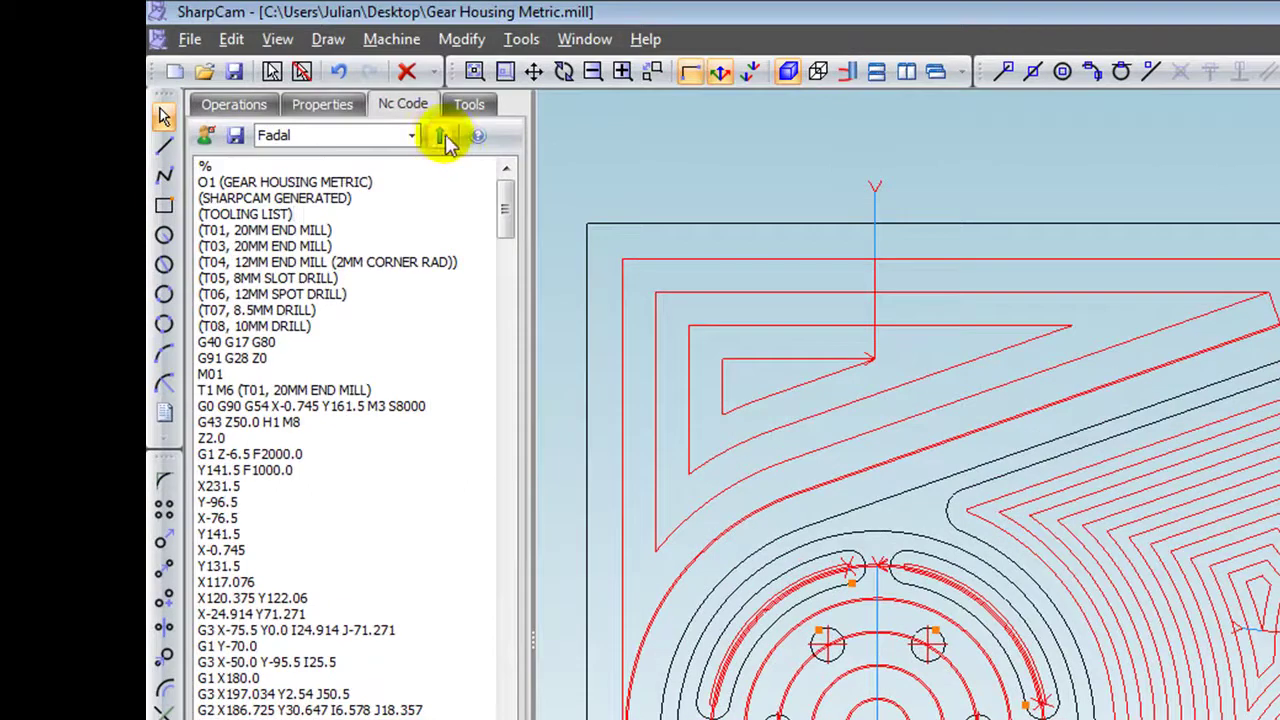
click(237, 140)
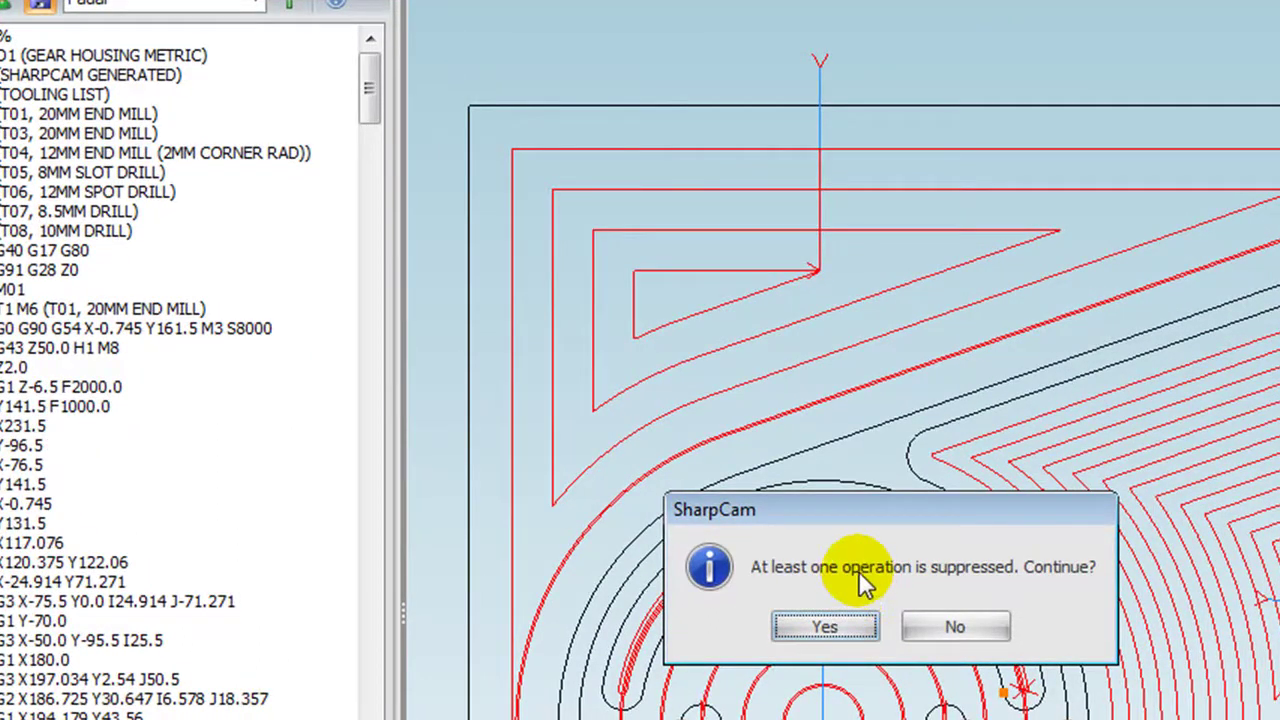
click(846, 624)
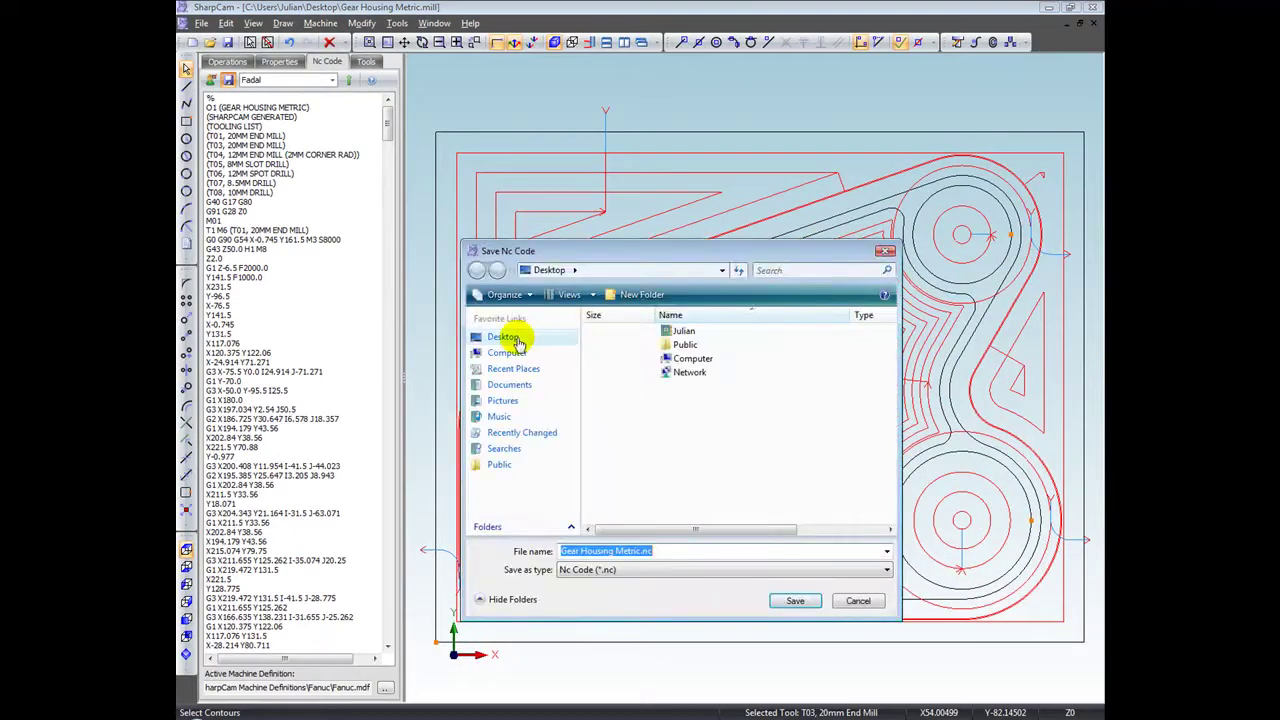
click(518, 343)
click(793, 602)
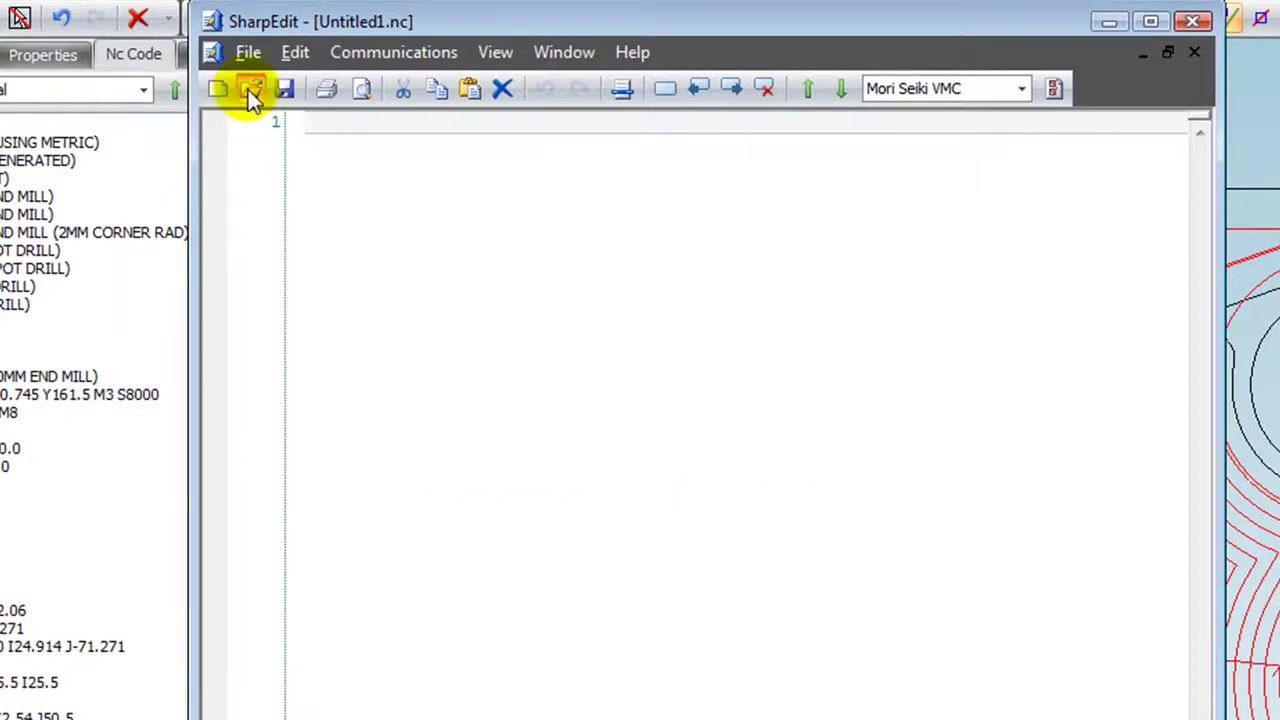
Switch to SharpEdit and open Gear Housing Metric.nc from the Desktop
click(250, 89)
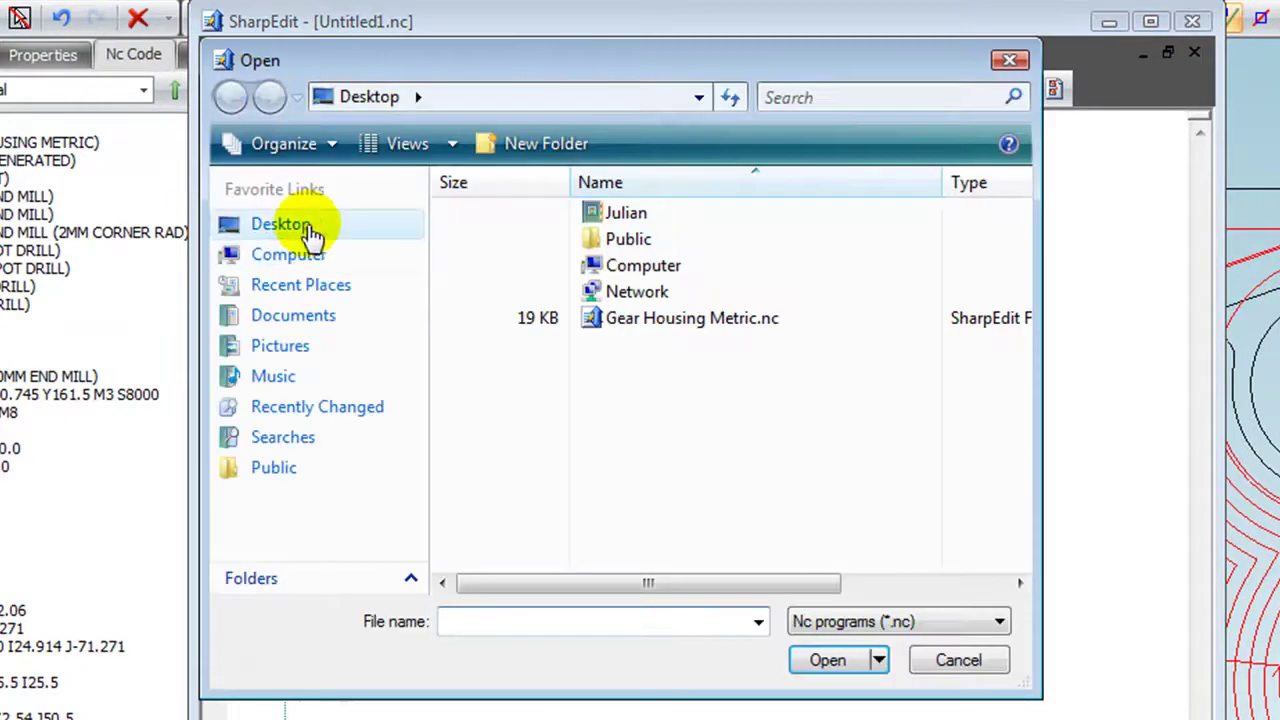
click(320, 223)
click(650, 320)
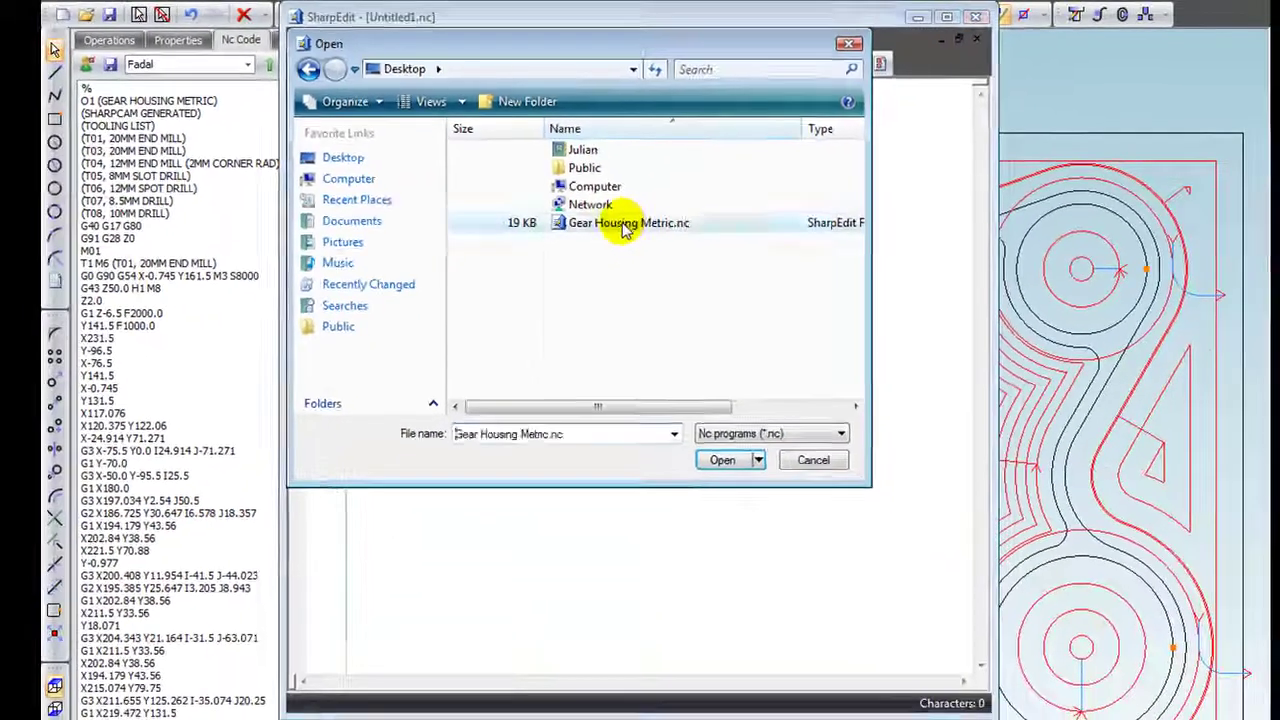
double_click(624, 224)
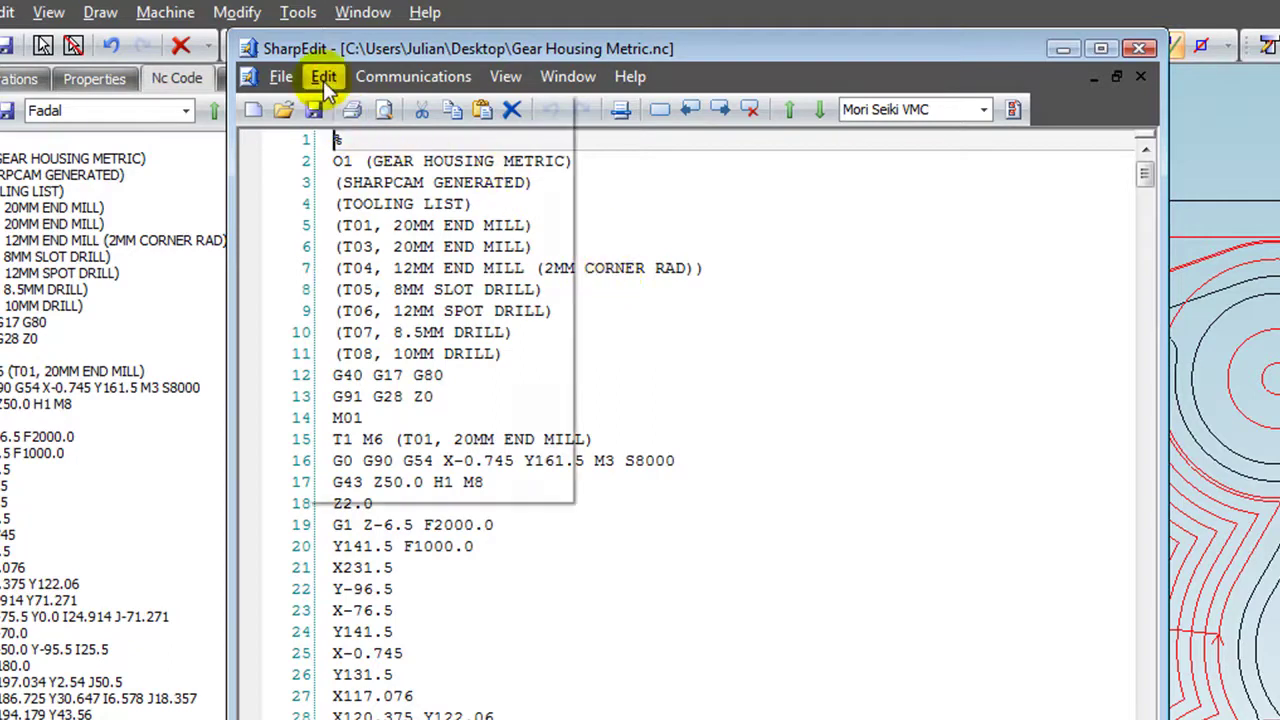
View the find and replace options for the NC program and close them
click(335, 168)
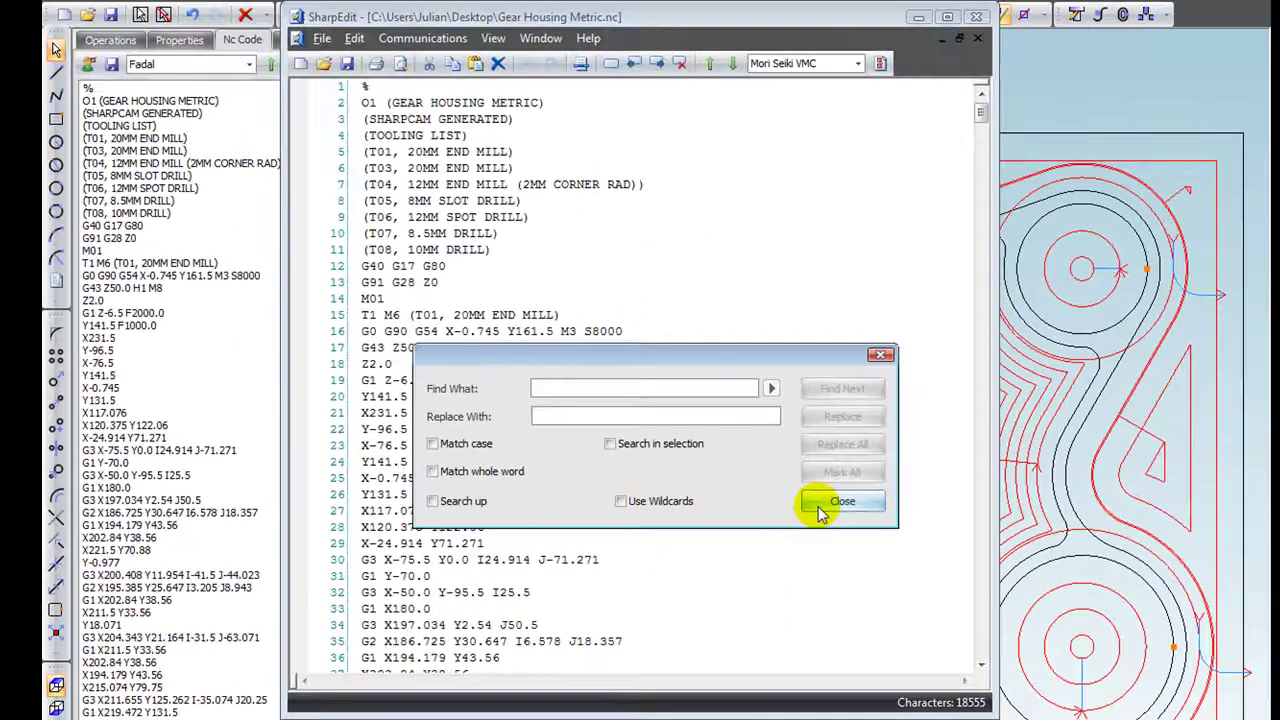
click(841, 502)
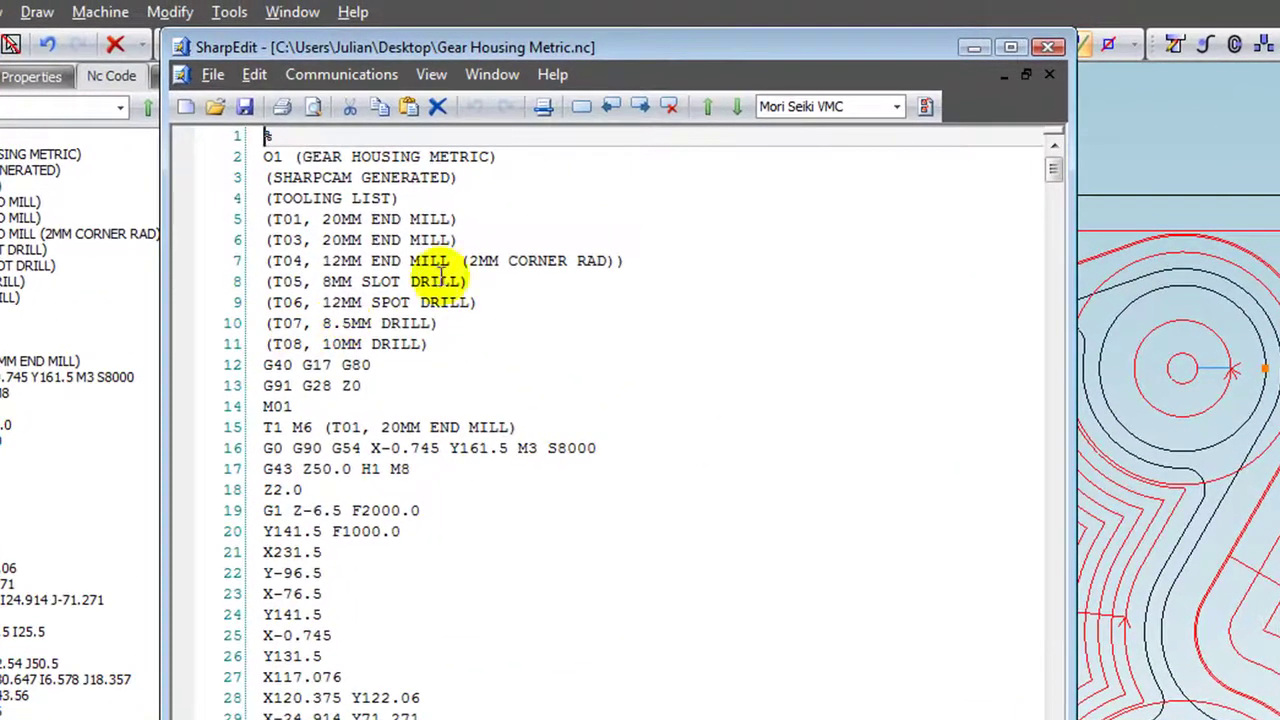
Bookmark line 12 (G40 G17 G80) and line 242 (X-0.745) of the NC program
click(321, 364)
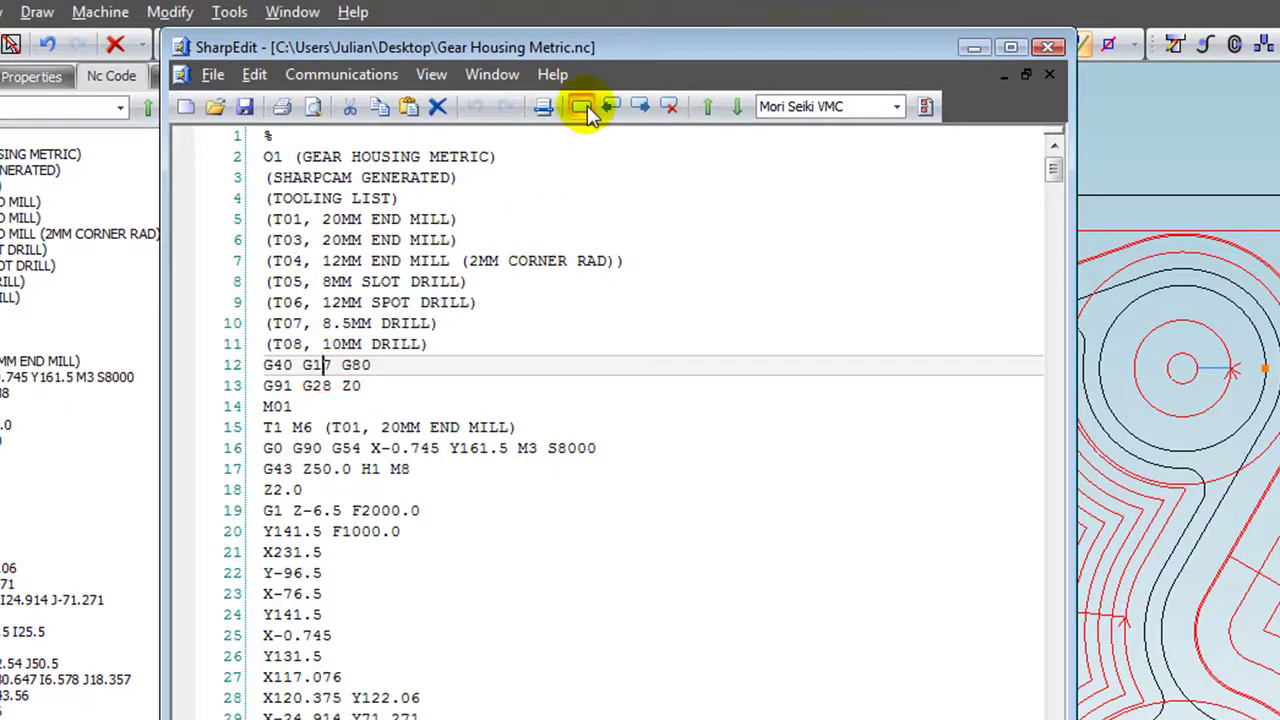
drag(1054, 175, 965, 375)
click(301, 468)
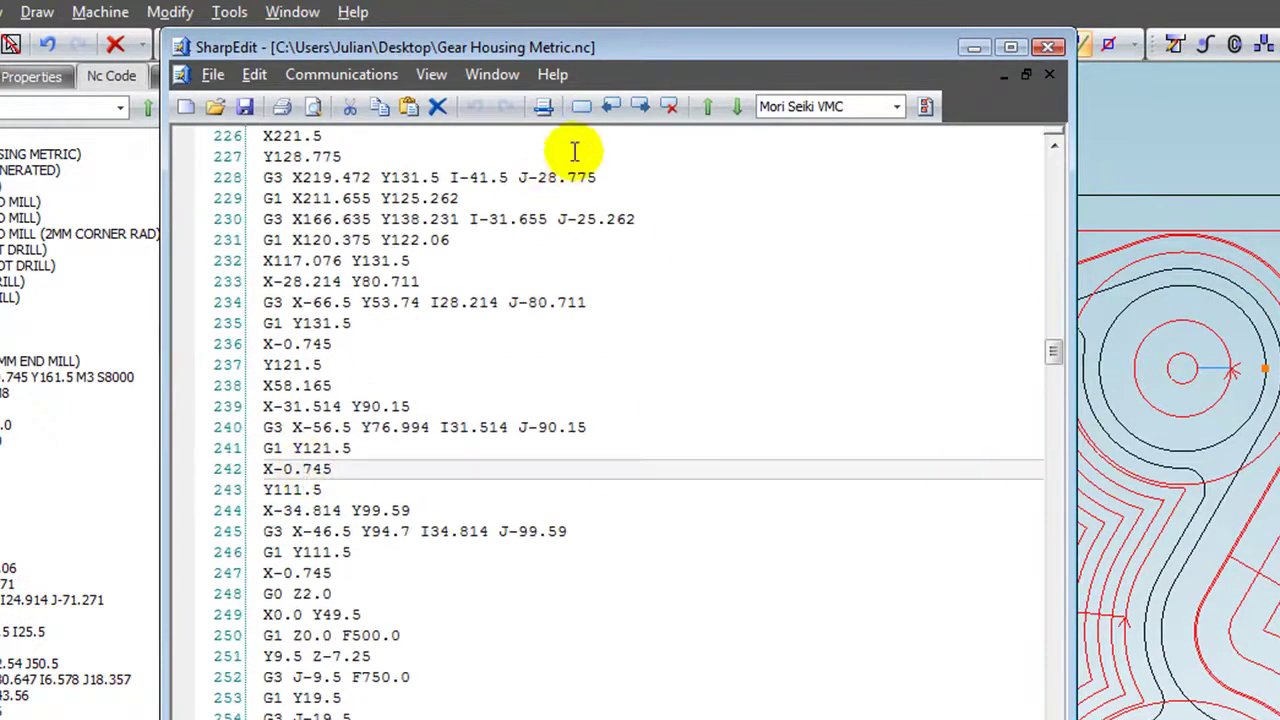
click(584, 110)
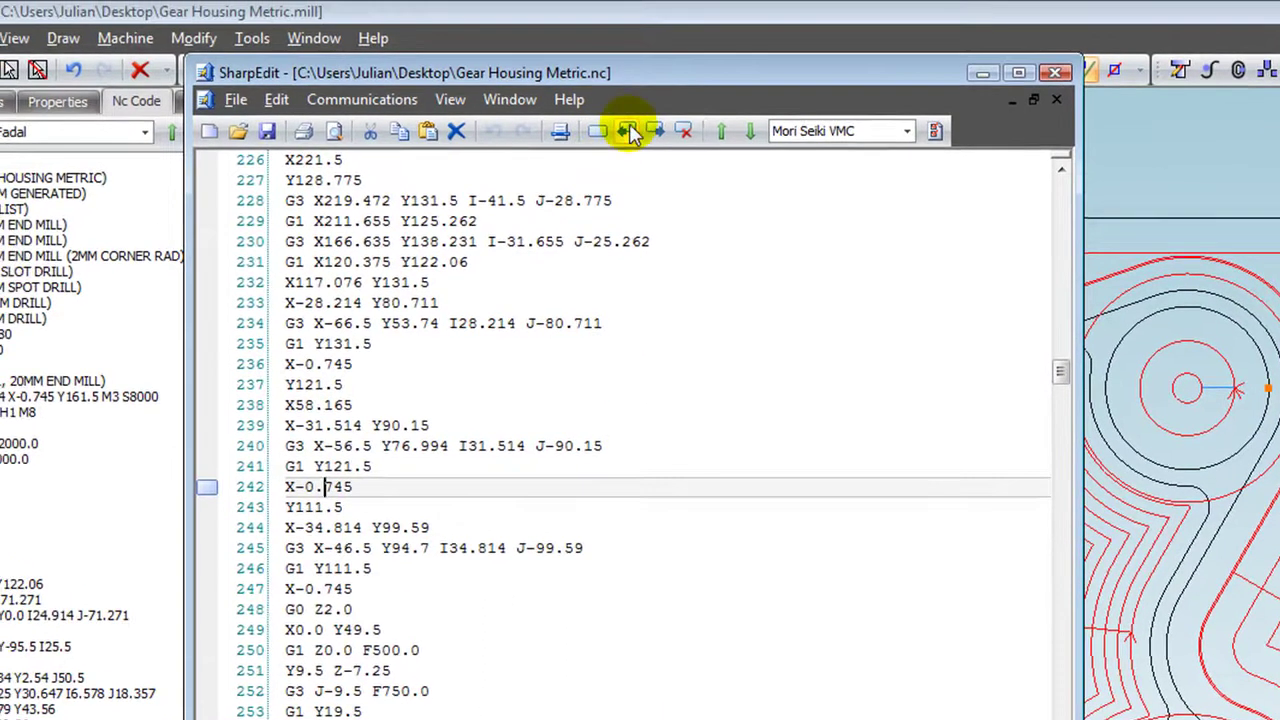
Cycle back through the bookmarks to reach line 12 of the program
click(630, 133)
click(630, 133)
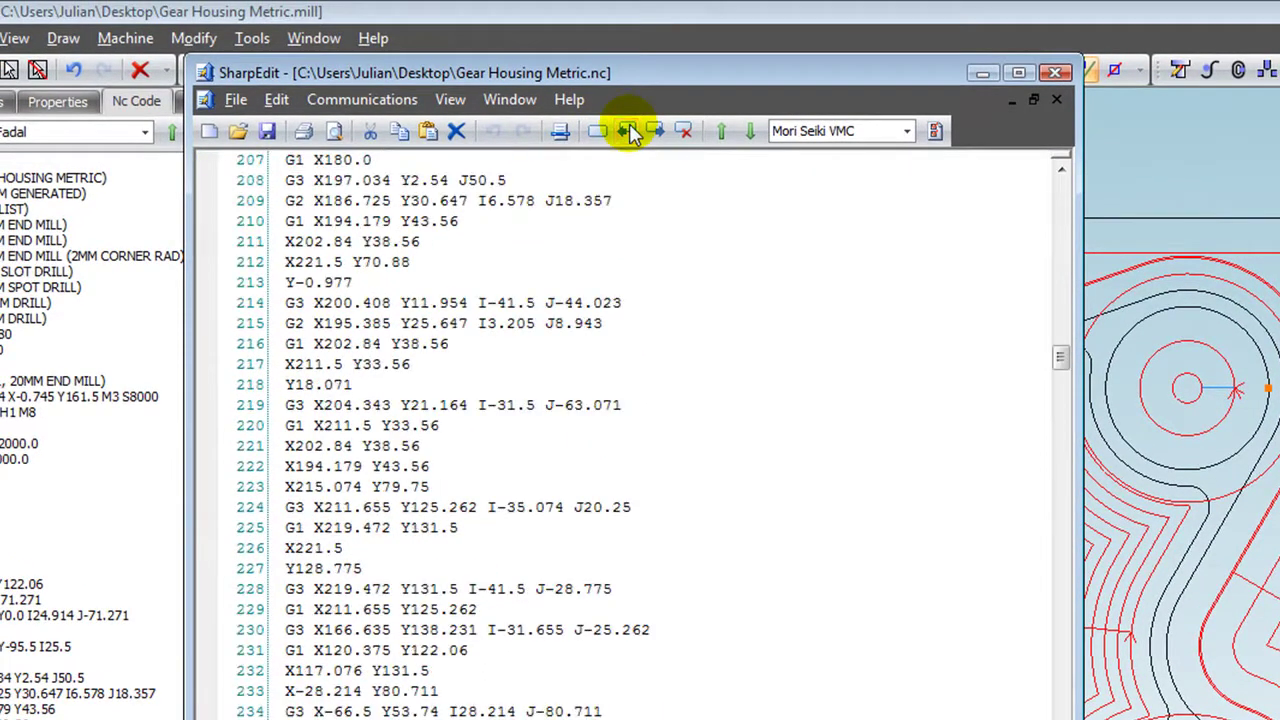
click(630, 133)
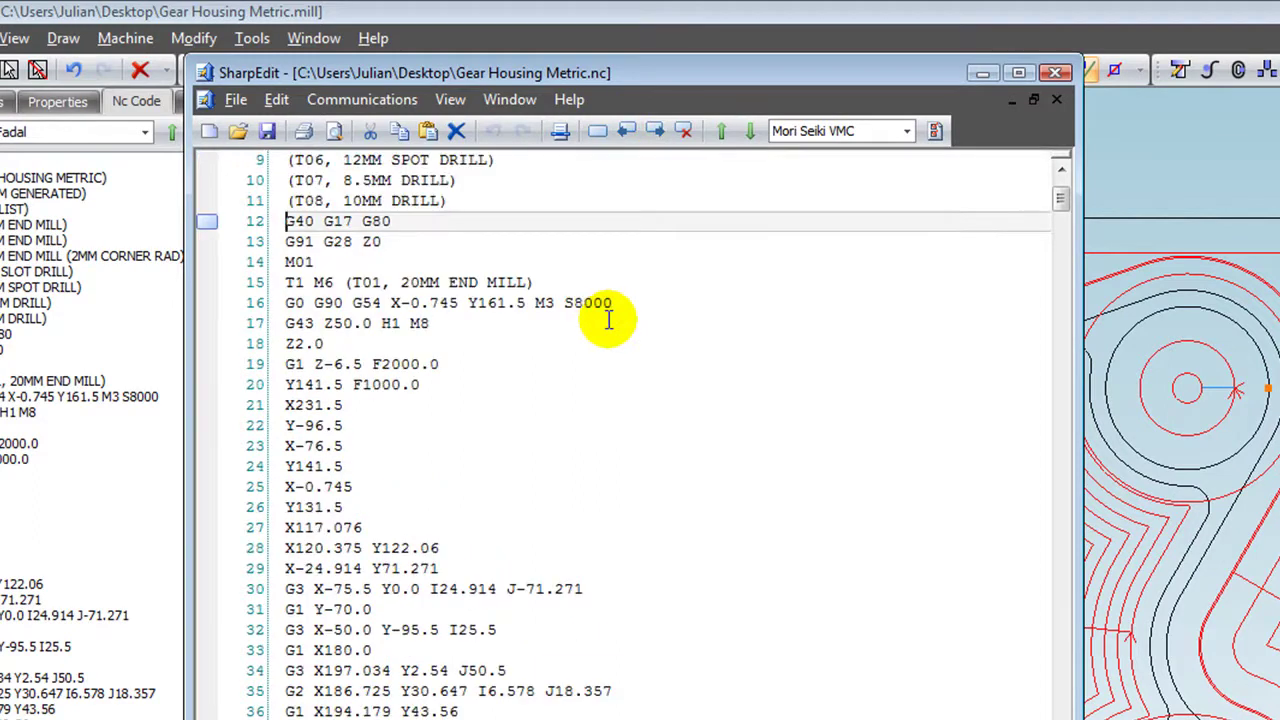
Tile the open programs vertically, then close Untitled1.nc and maximize Gear Housing Metric.nc
click(508, 99)
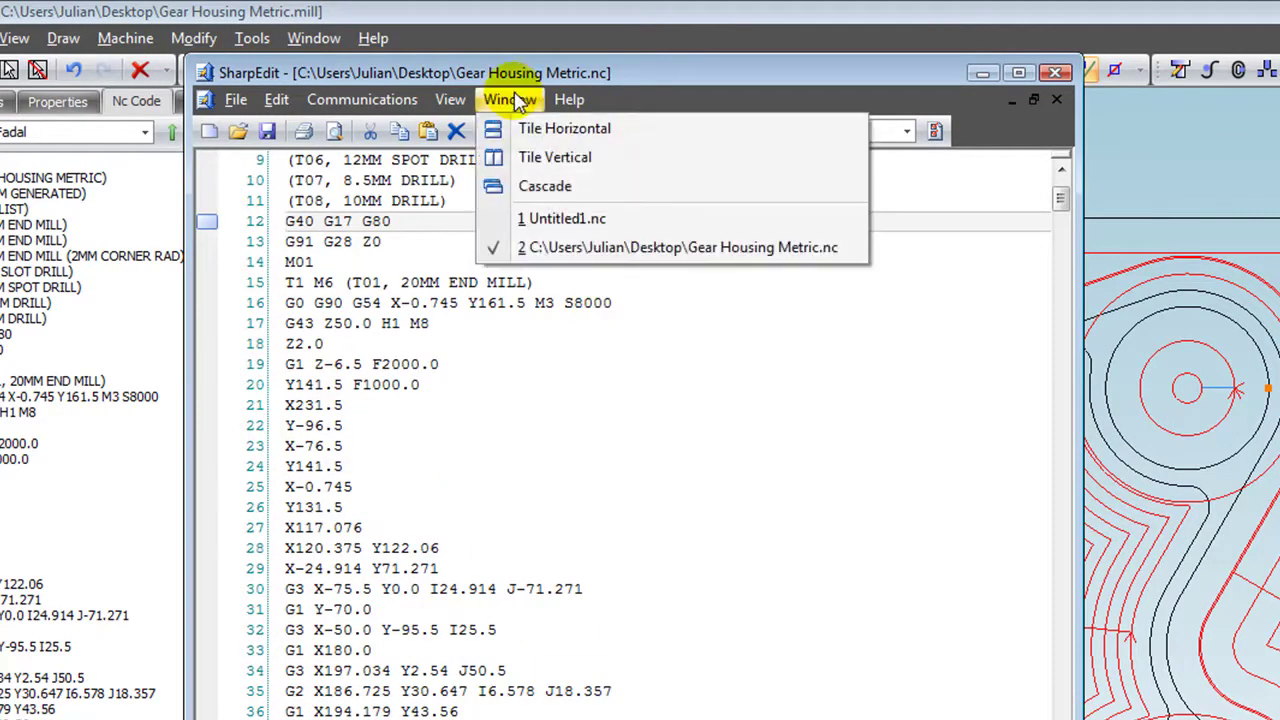
click(548, 163)
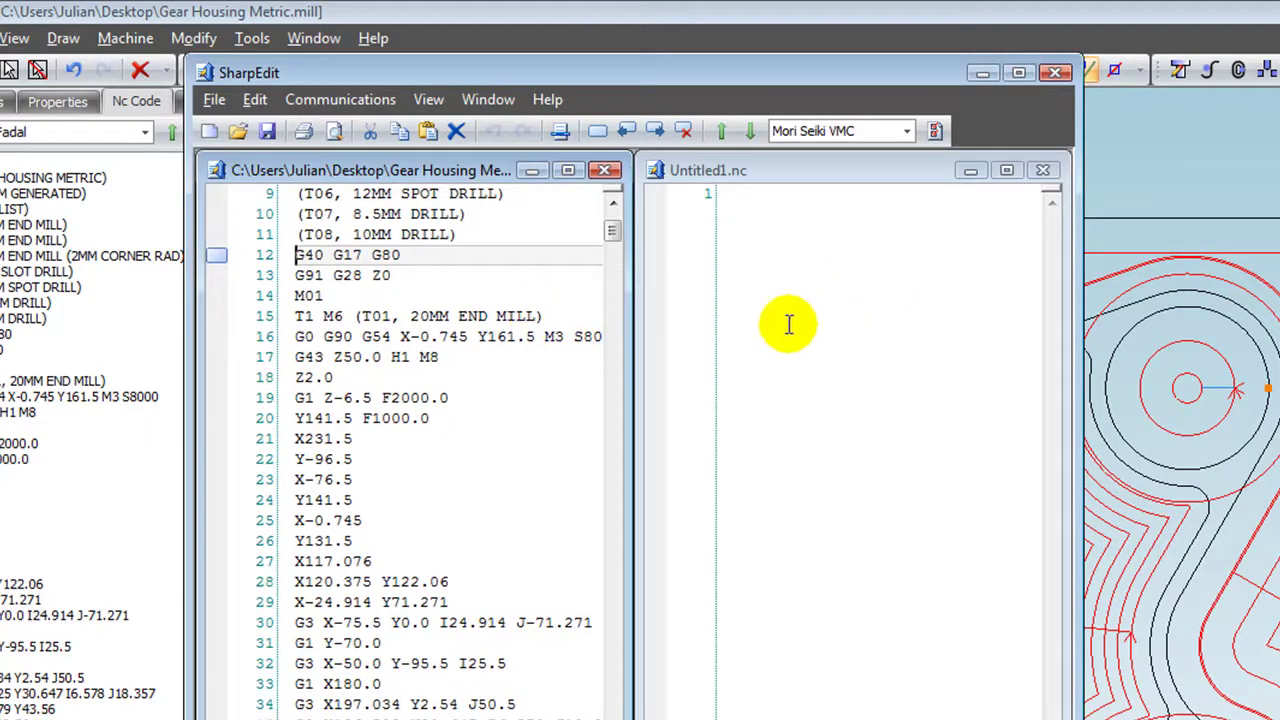
click(1045, 183)
click(568, 171)
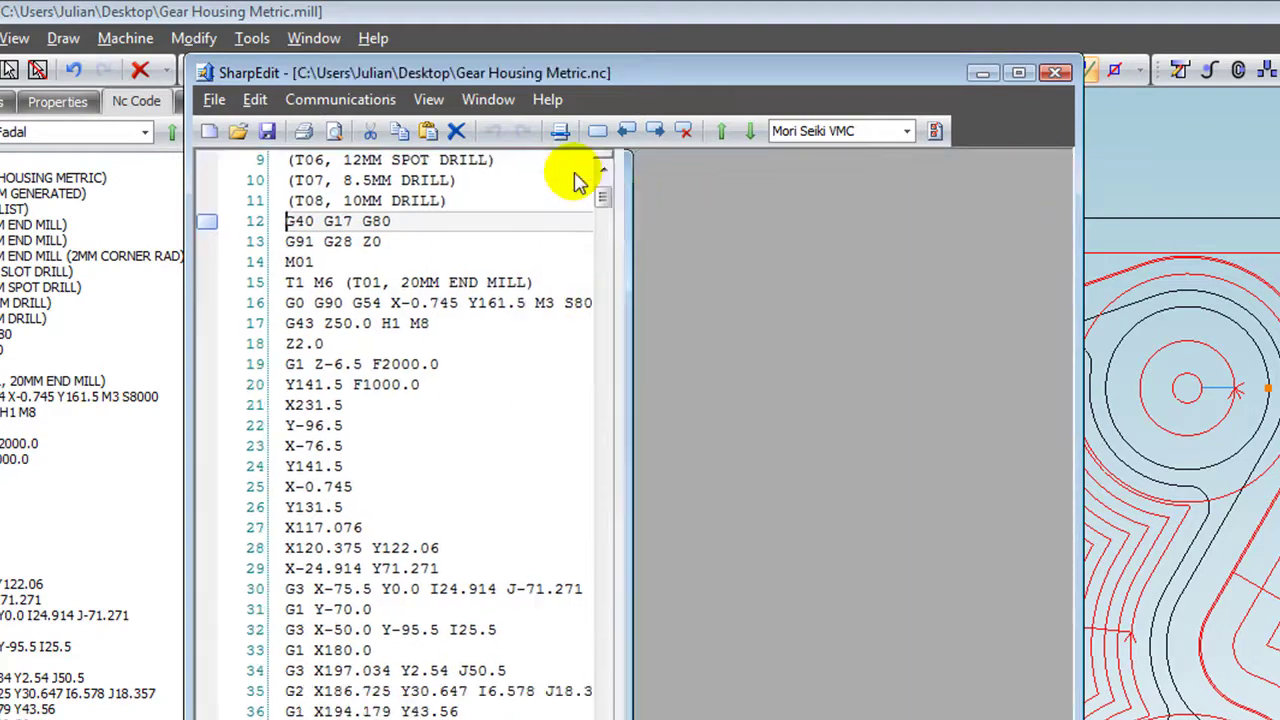
Change the Z value on line 18 of the NC program to Z2.1
click(344, 342)
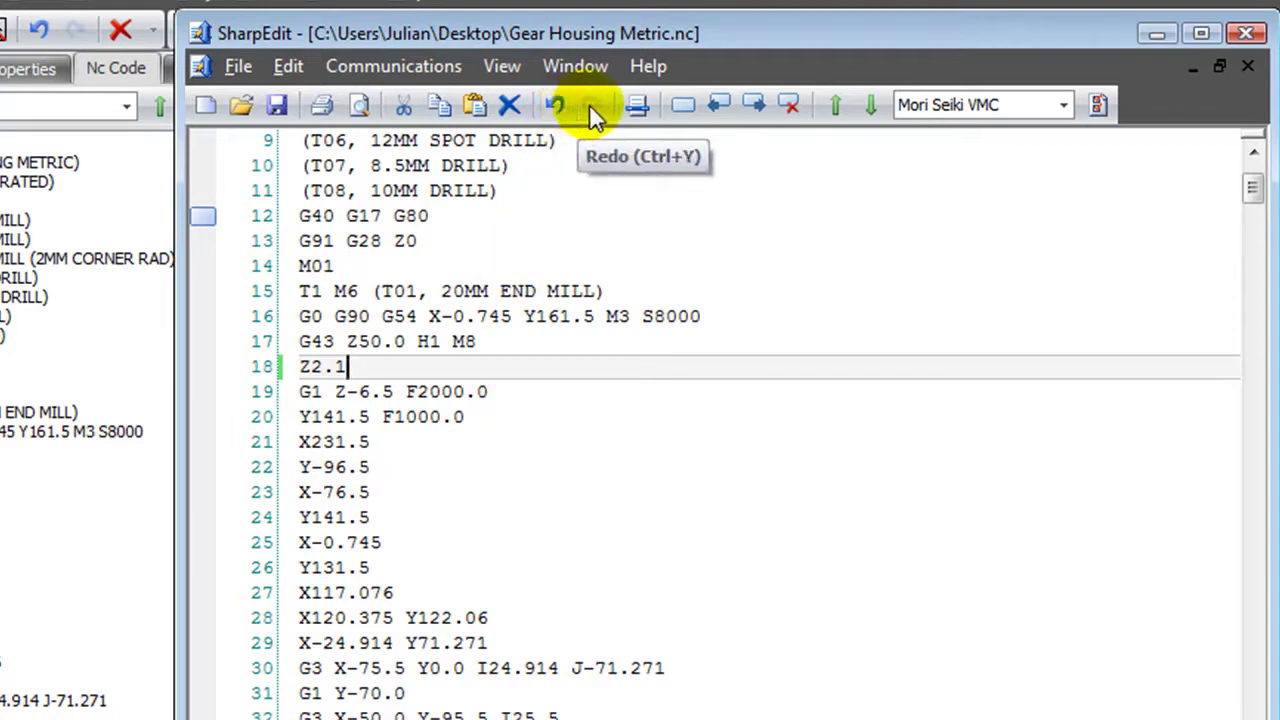
click(504, 390)
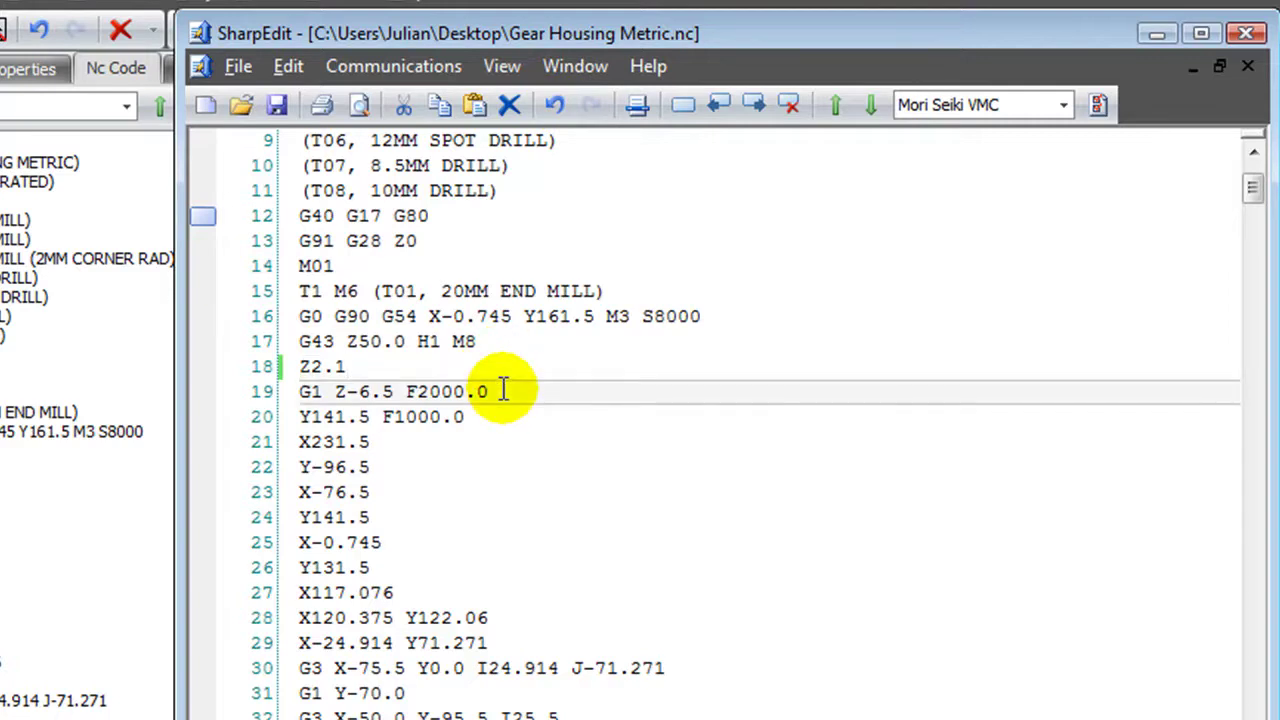